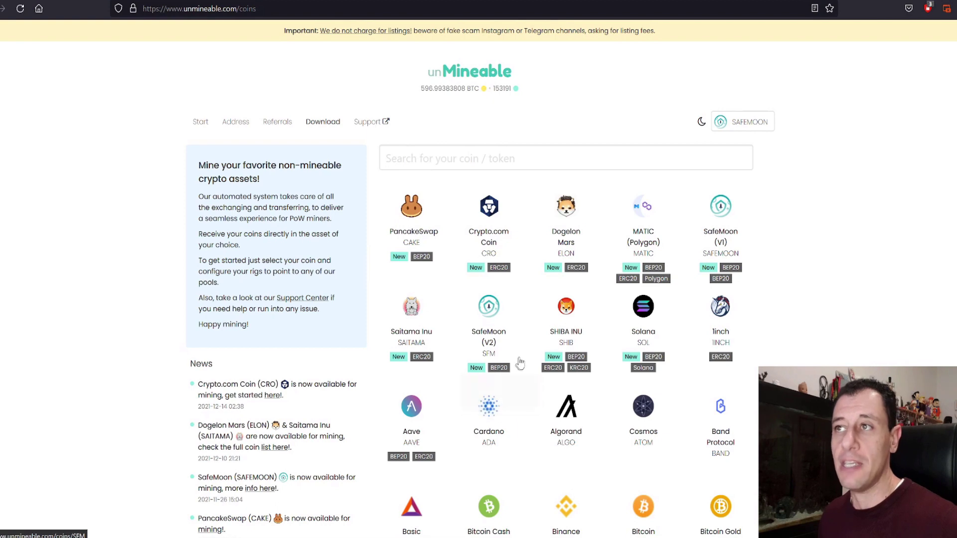
Open the SafeMoon (V2) coin page and review its Ethash mining details and minimum payout.
click(495, 345)
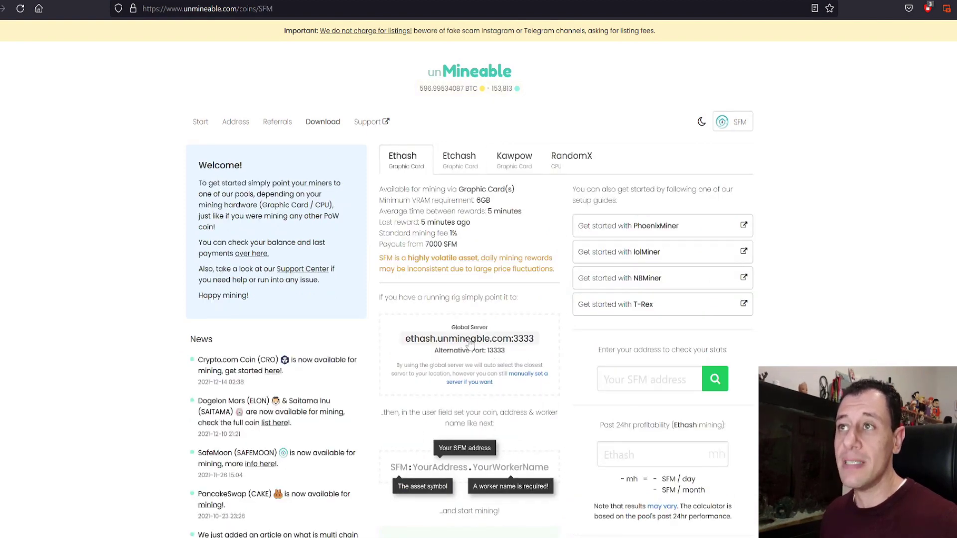
scroll(474, 330, down, 4)
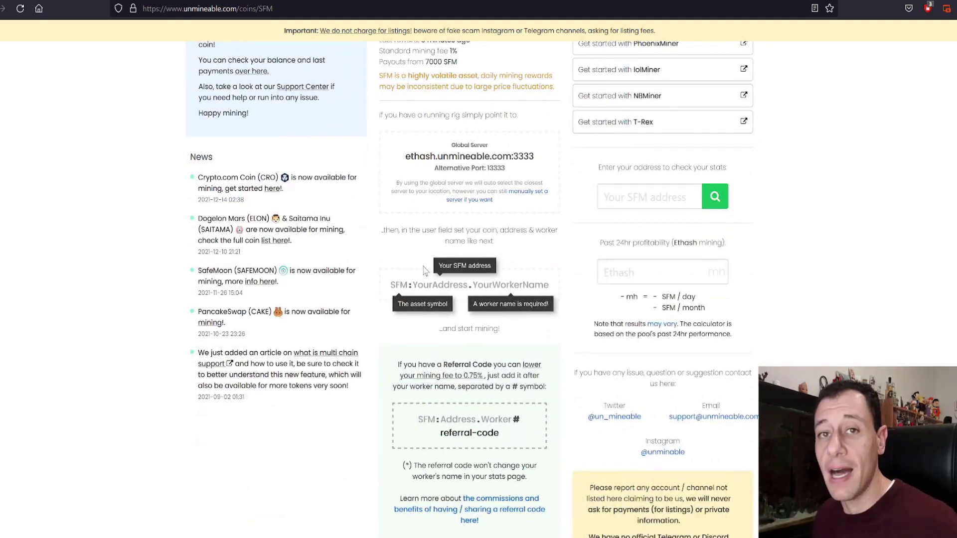
scroll(437, 252, up, 3)
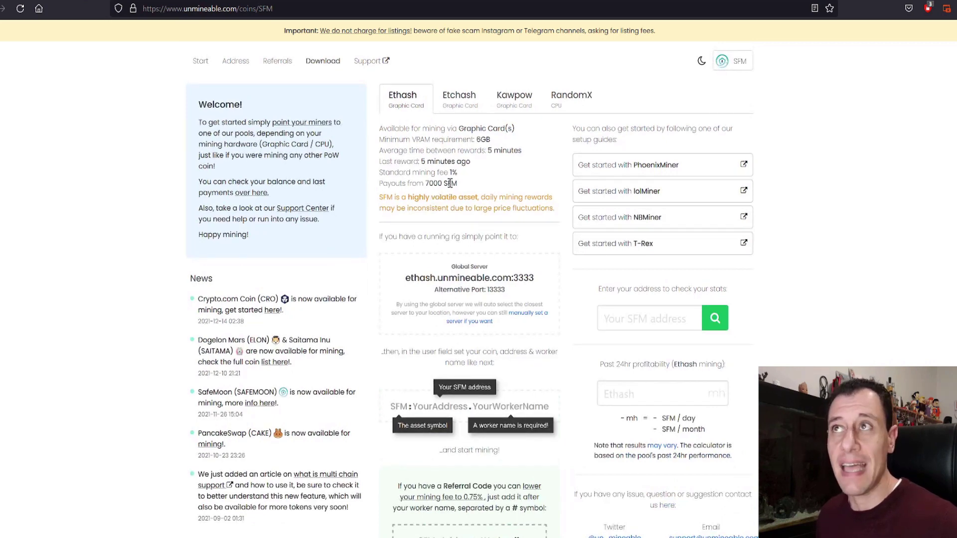
drag(458, 184, 443, 186)
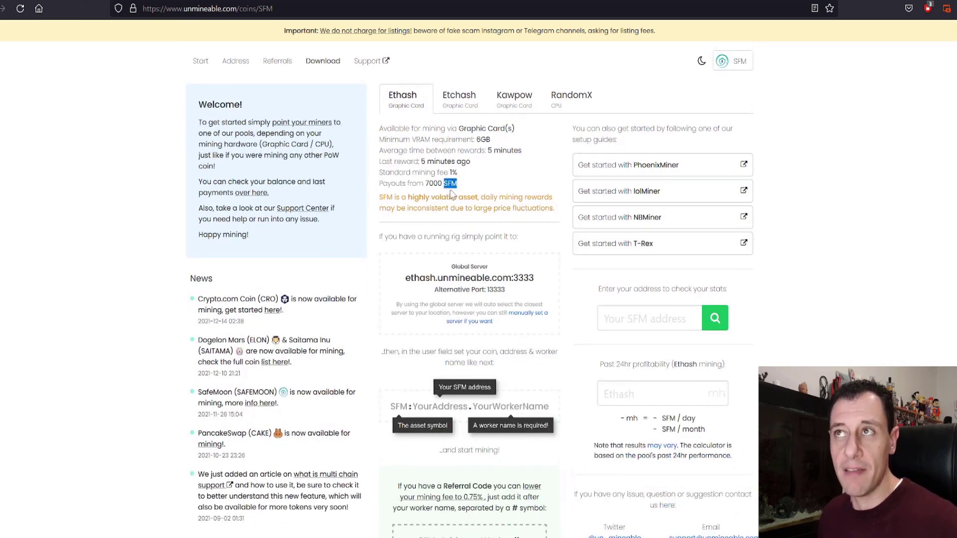
click(450, 192)
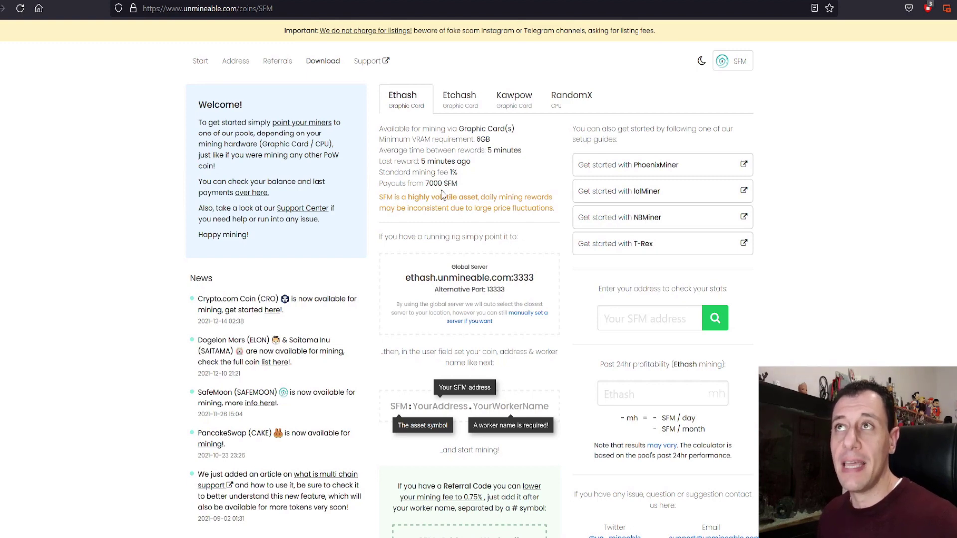
scroll(442, 195, up, 2)
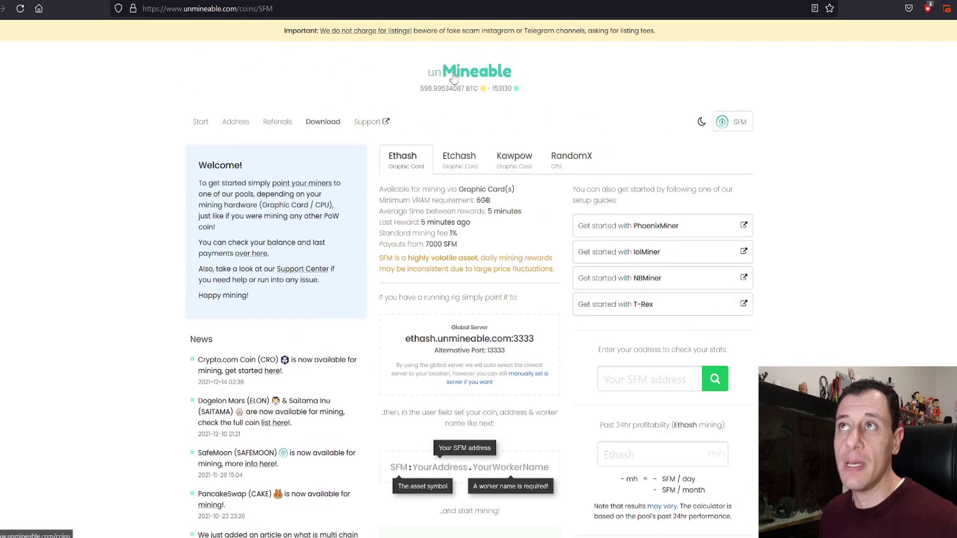
Check the payout terms on the SafeMoon (V1) coin page, returning to the SafeMoon (V2) setup instructions.
click(454, 77)
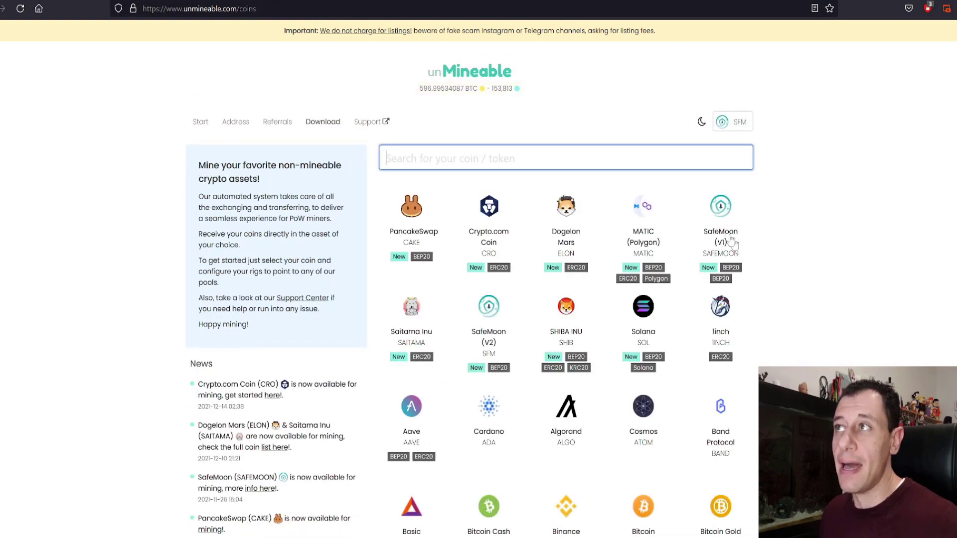
click(737, 248)
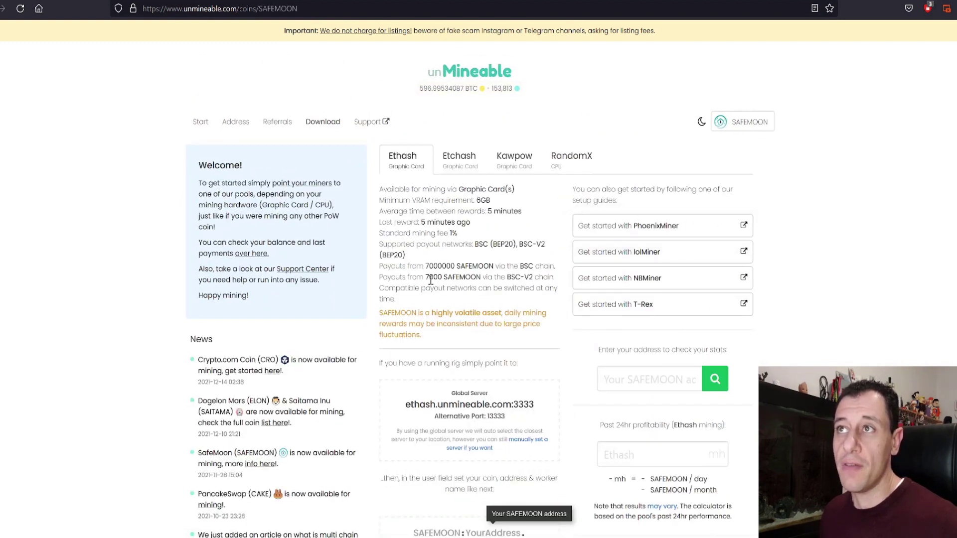
click(738, 123)
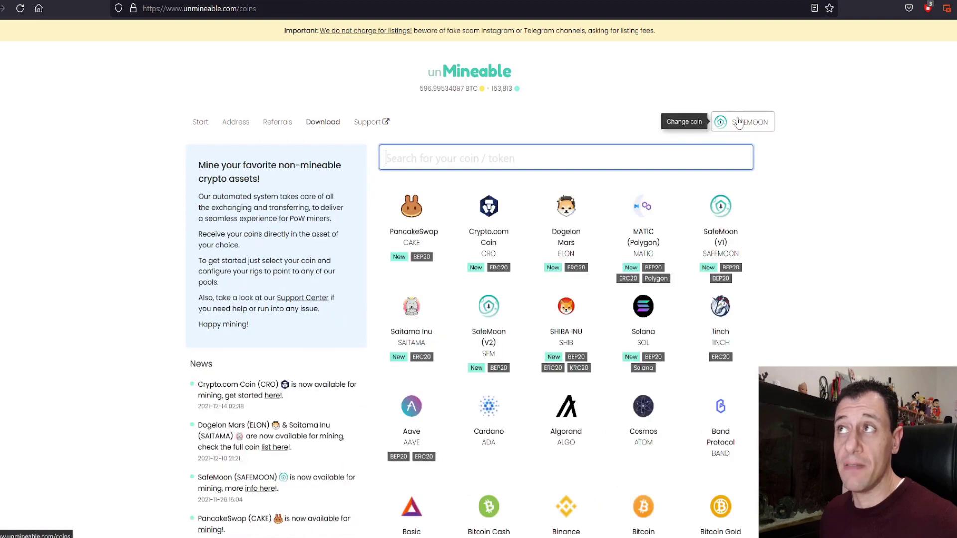
click(489, 337)
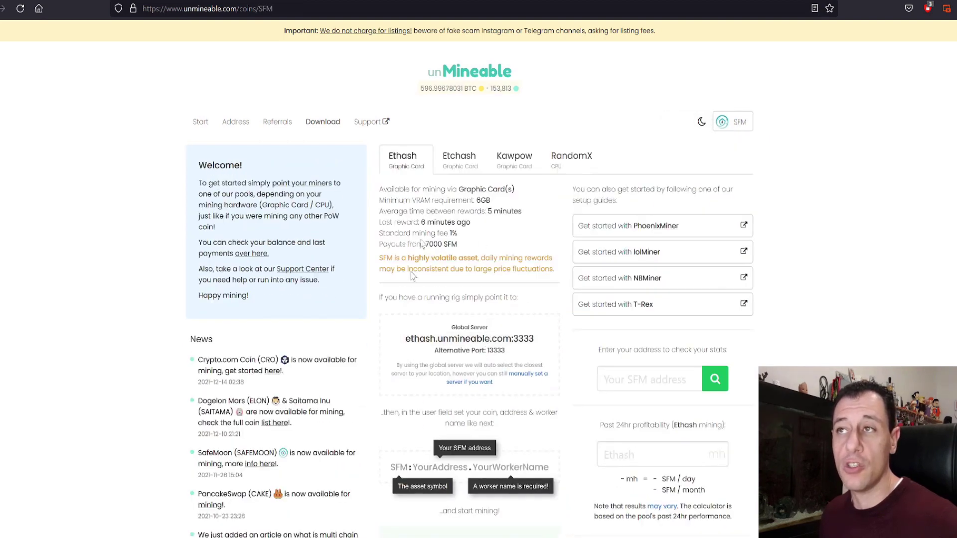
scroll(433, 279, down, 3)
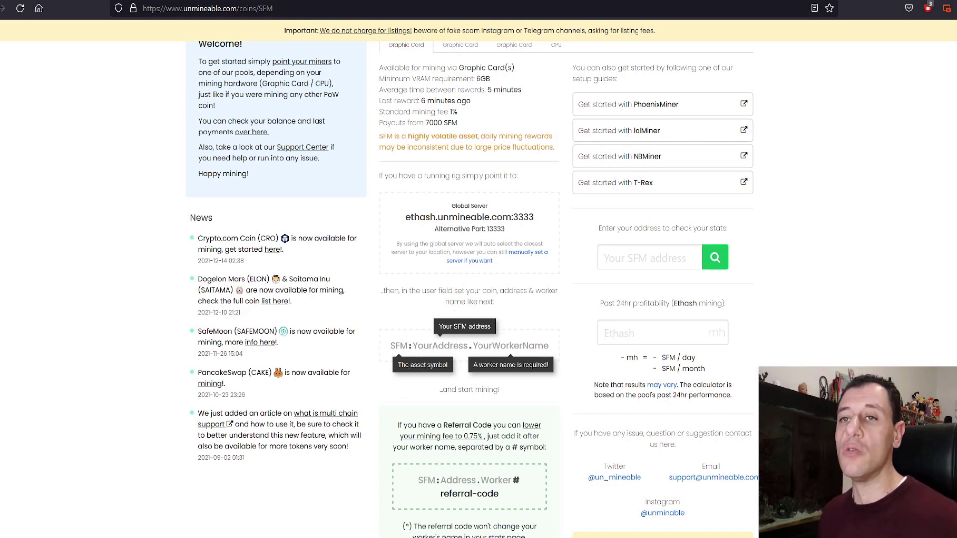
Switch to the Notepad window with Phoenix_UnMineableSafemoon.bat and place it over the middle of the coin page.
mouse_move(113, 537)
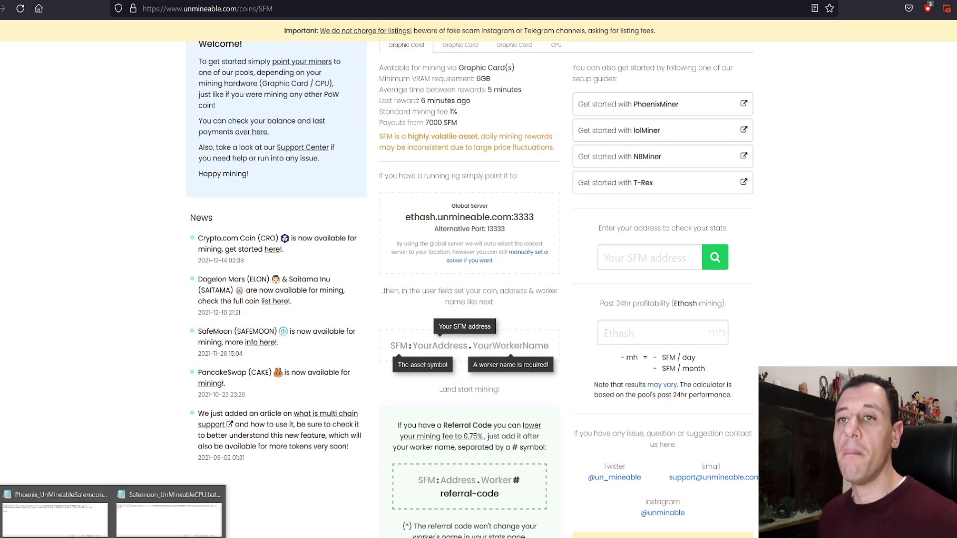
click(74, 518)
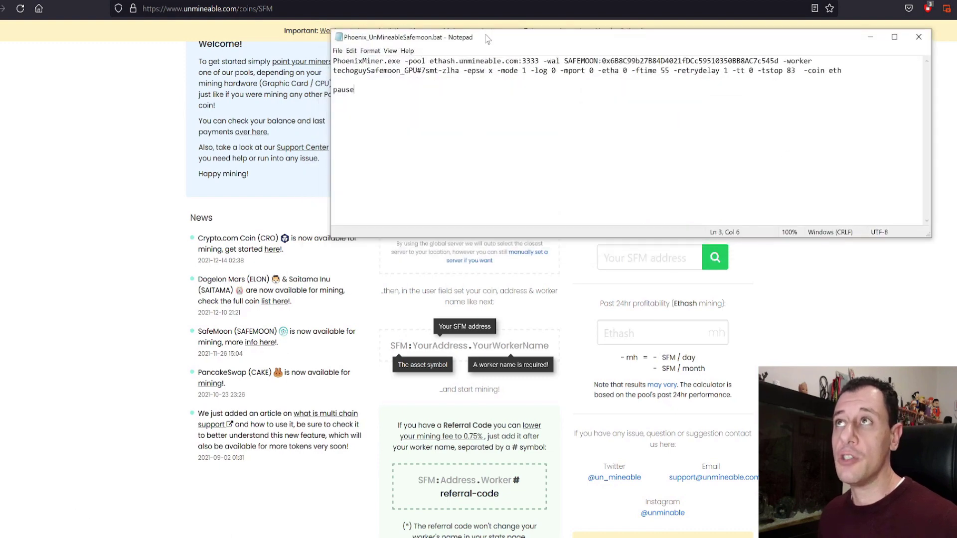
drag(490, 39, 509, 86)
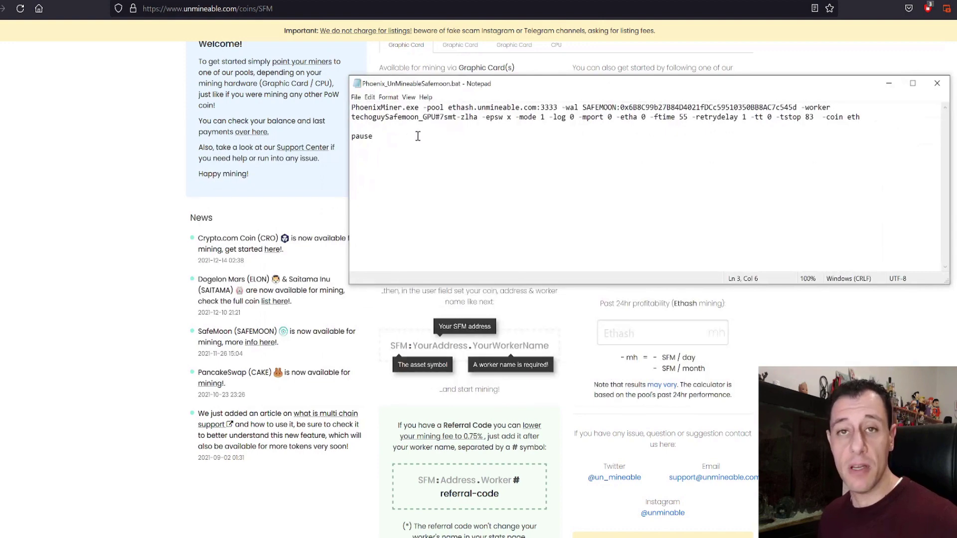
drag(446, 81, 253, 118)
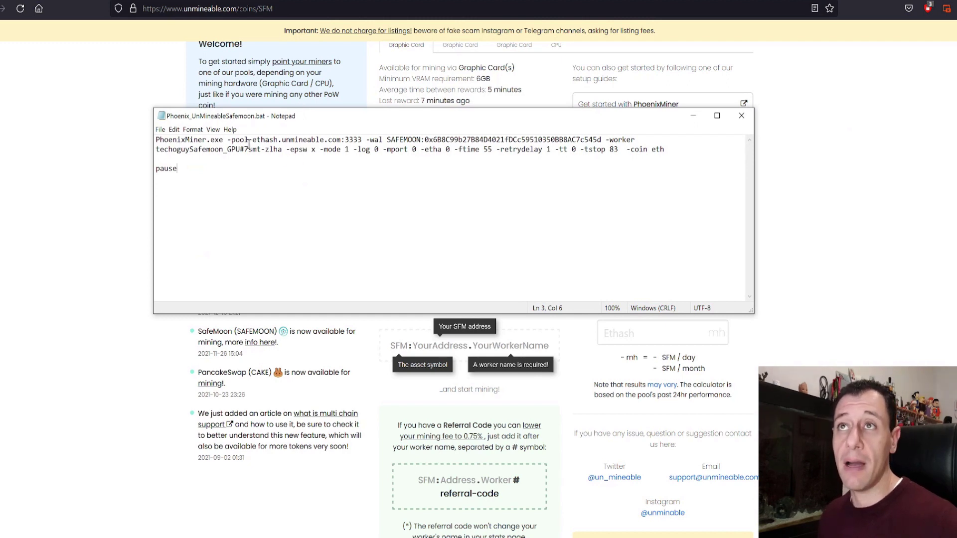
Compare the ethash part of the batch file's pool address with the Ethash section of the coin page.
drag(253, 140, 278, 139)
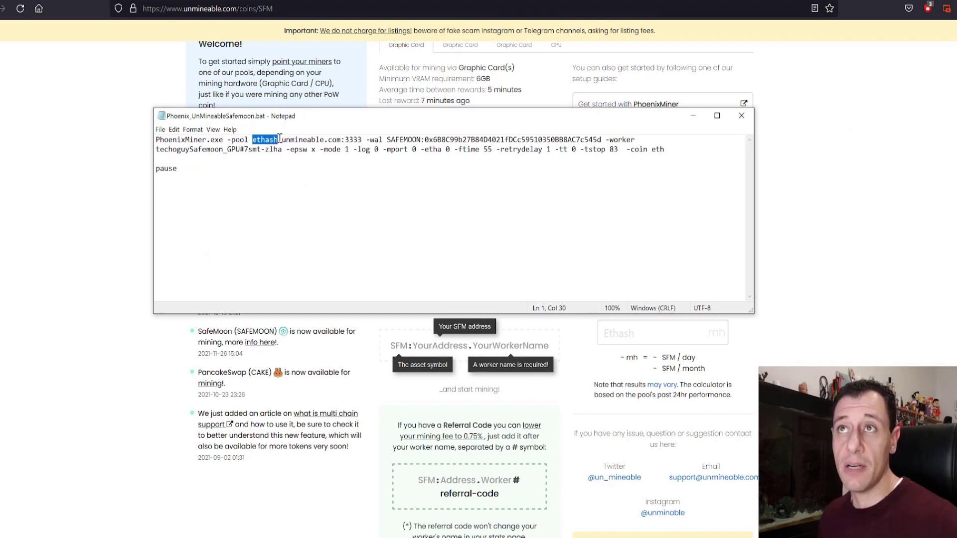
drag(419, 115, 448, 290)
scroll(471, 125, up, 3)
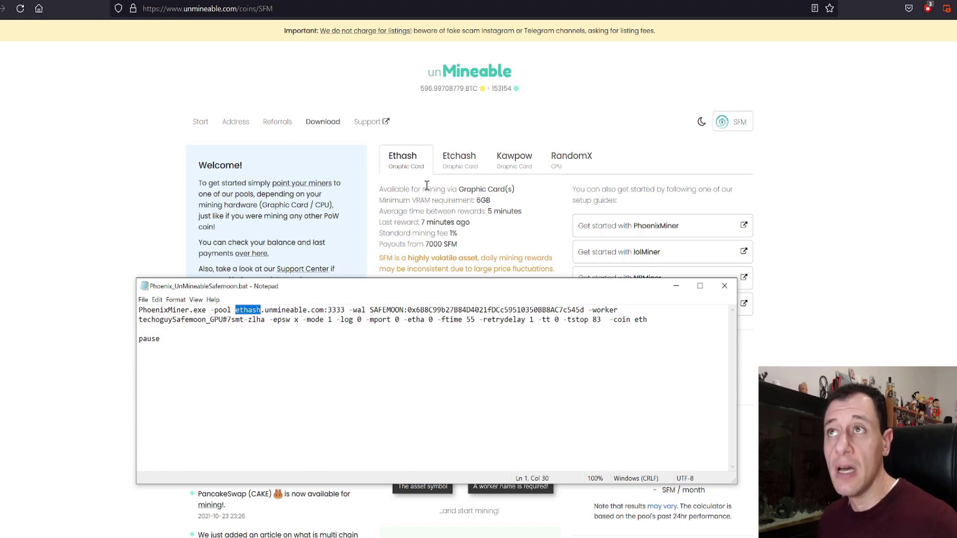
click(257, 340)
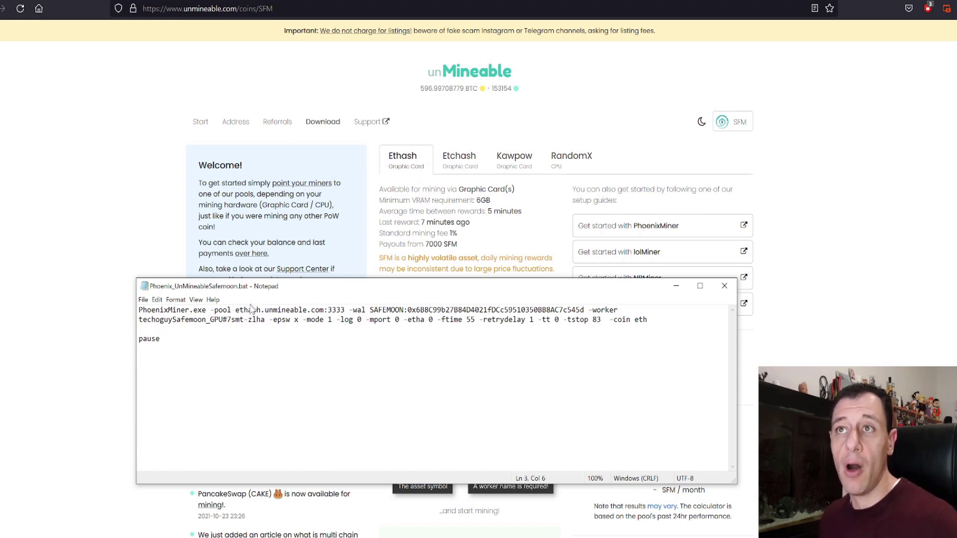
Change the coin symbol in front of the wallet address in the batch file to SFM.
drag(334, 291, 314, 181)
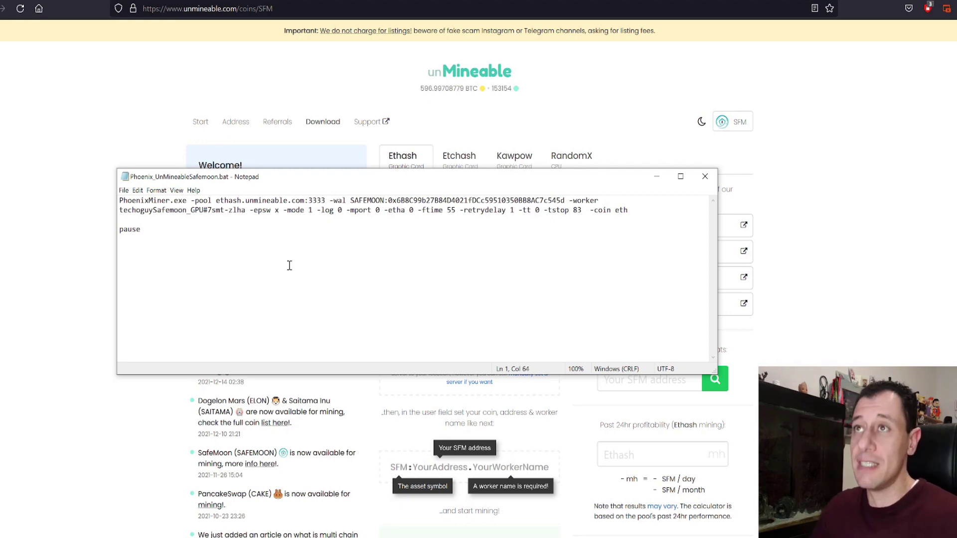
key(BackSpace)
key(BackSpace)
key(BackSpace)
key(BackSpace)
key(BackSpace)
key(BackSpace)
key(BackSpace)
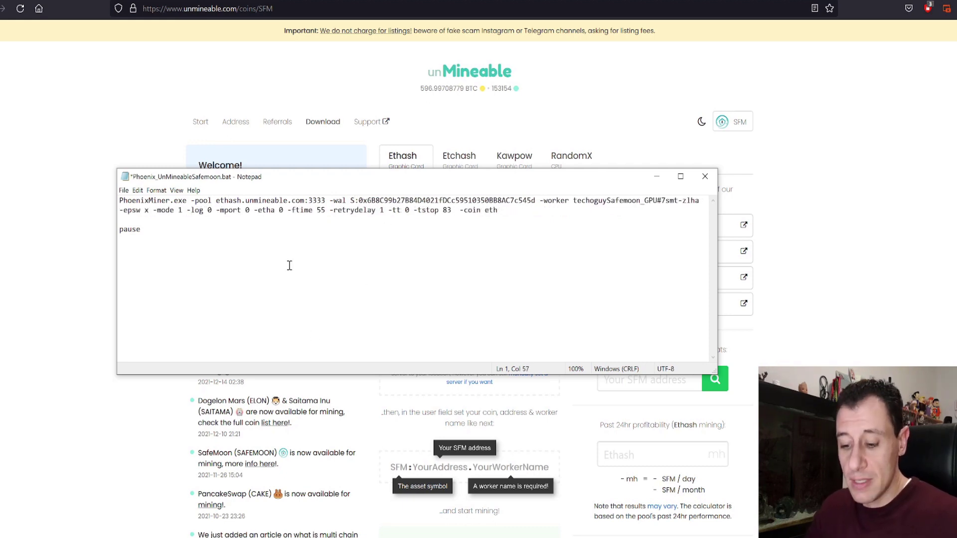
text(FM)
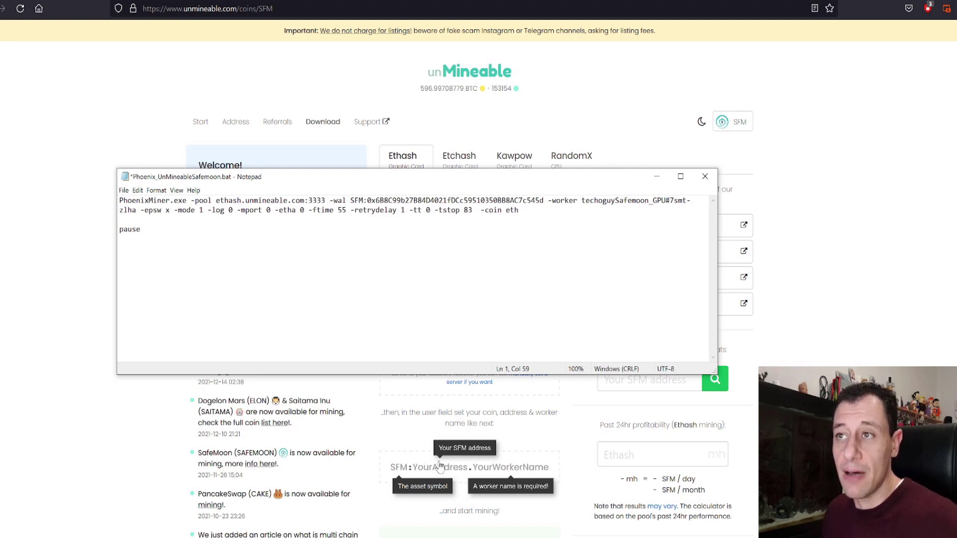
Check the wallet address and insert V2 after Safemoon in the worker name of the miner command.
scroll(439, 463, down, 1)
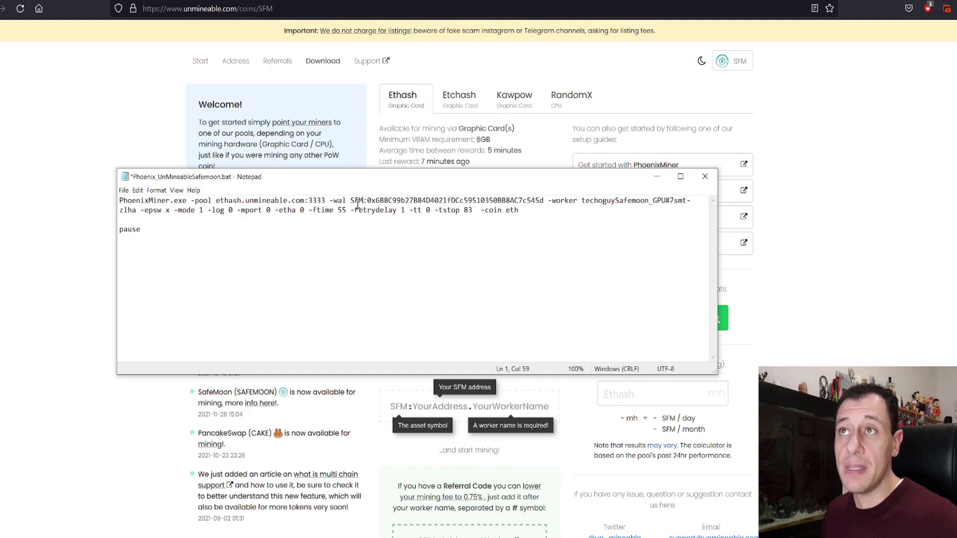
drag(368, 201, 544, 201)
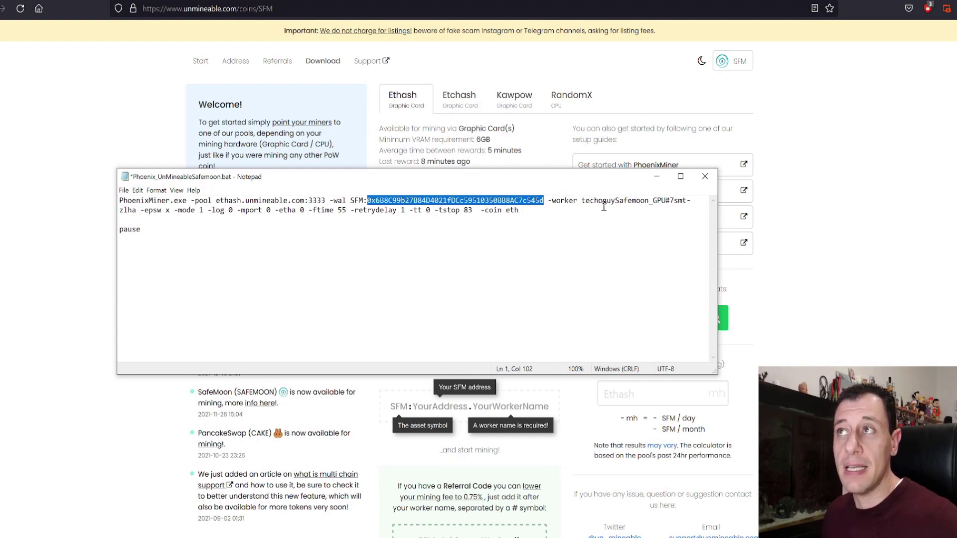
click(648, 199)
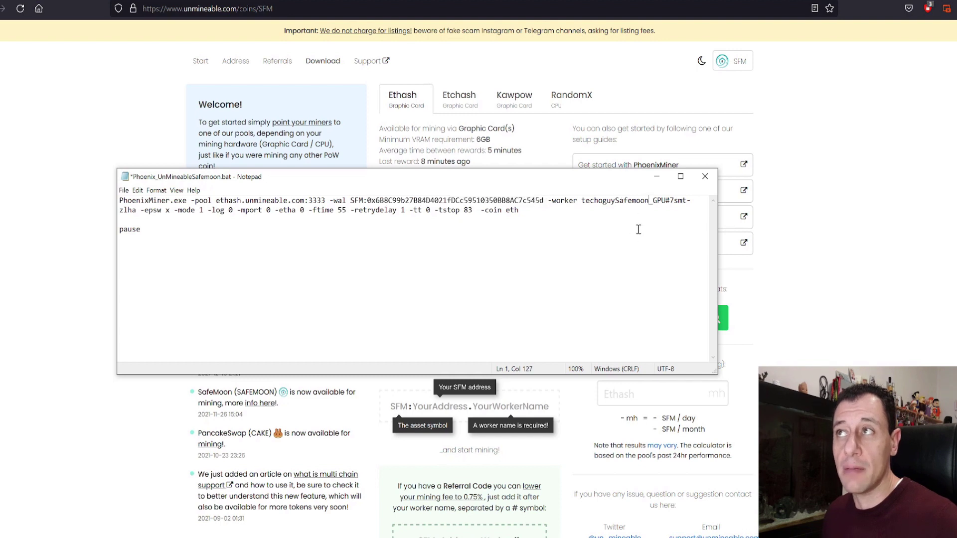
text(V2)
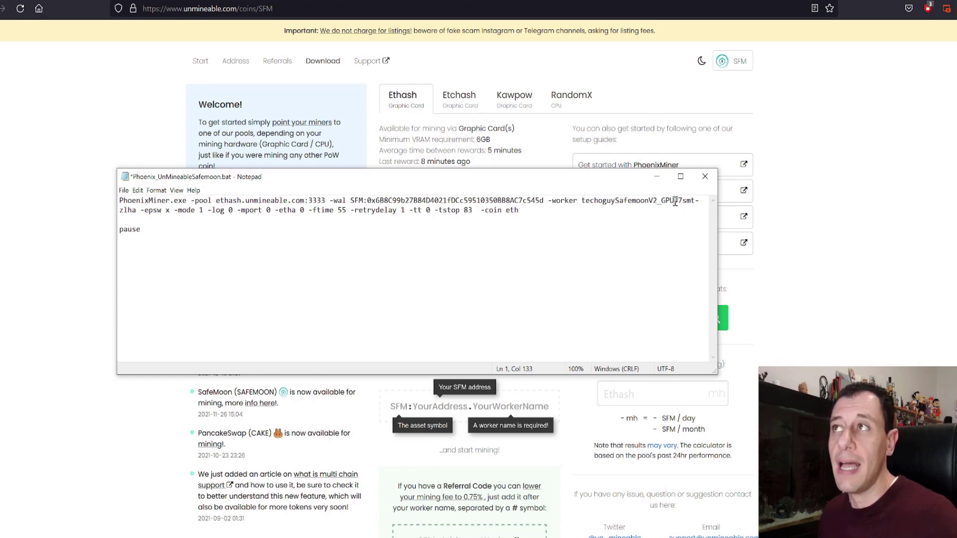
Review the referral code and the miner options that follow it, including -tt and -tstop.
drag(678, 200, 695, 206)
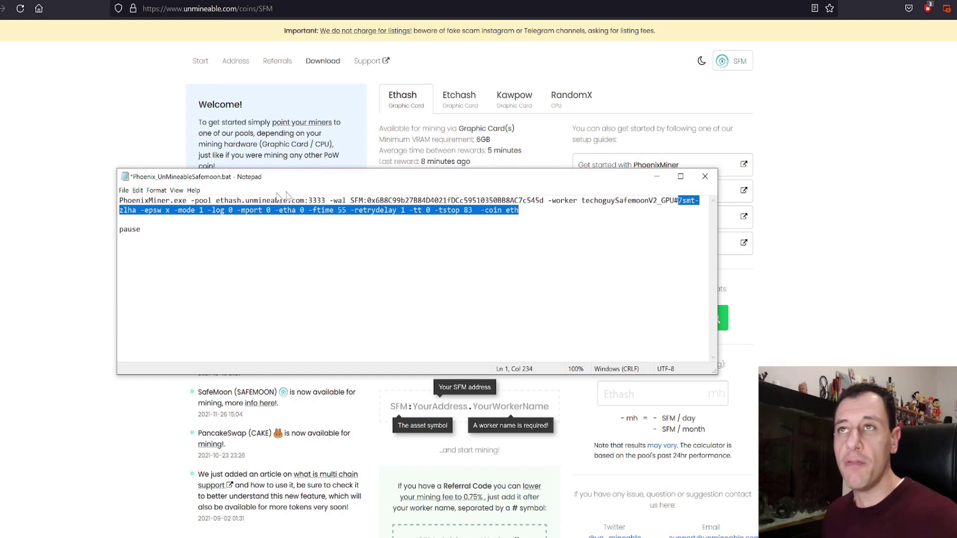
click(154, 214)
drag(146, 212, 420, 208)
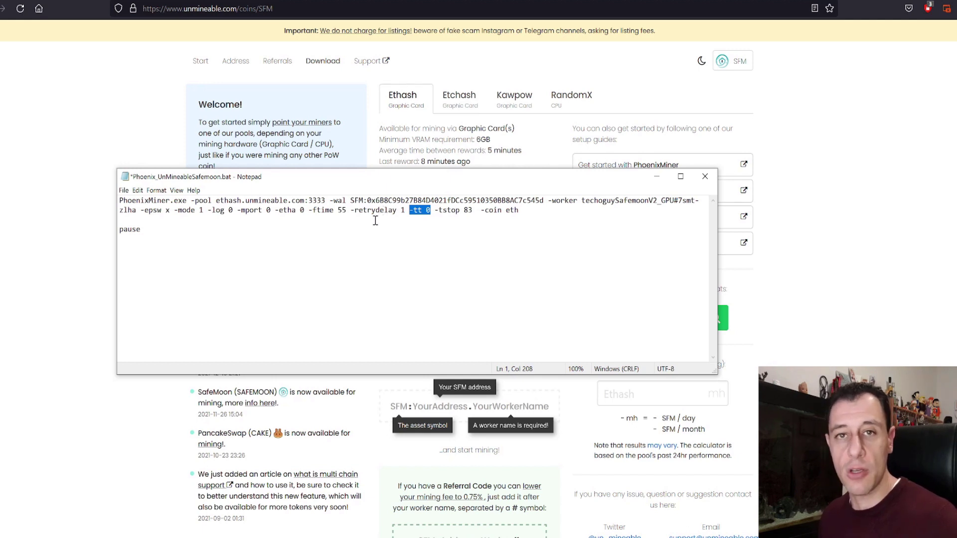
click(442, 210)
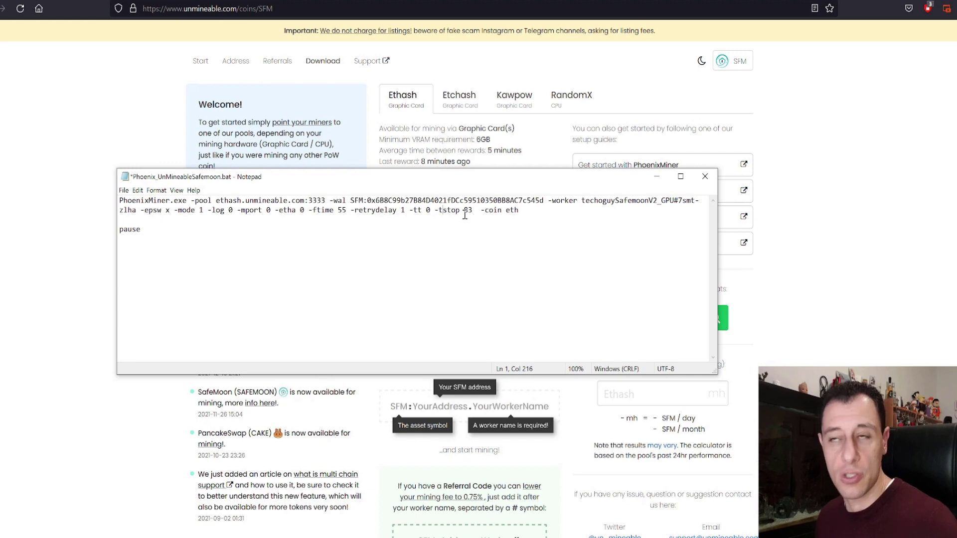
Review the -coin eth option at the end of the miner command and minimize the batch file window.
drag(449, 177, 476, 175)
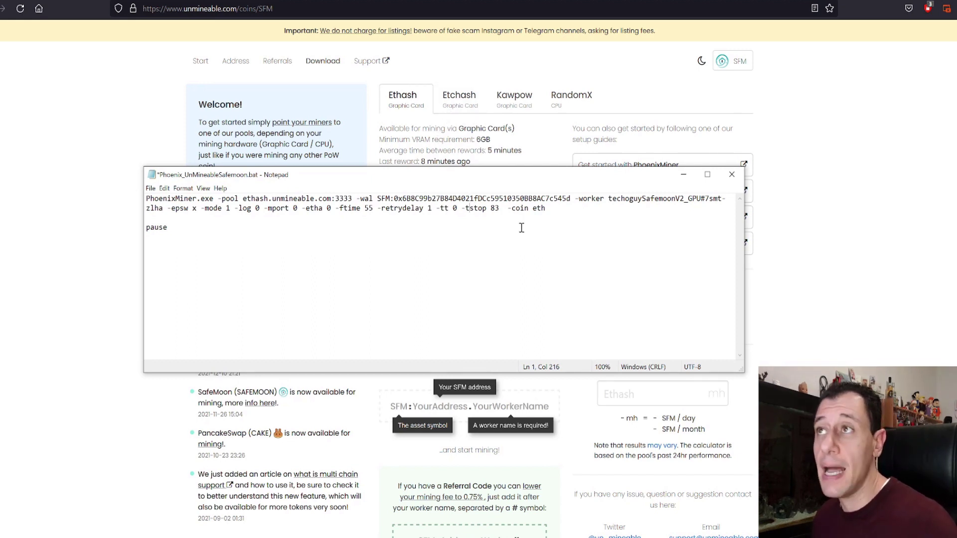
click(540, 209)
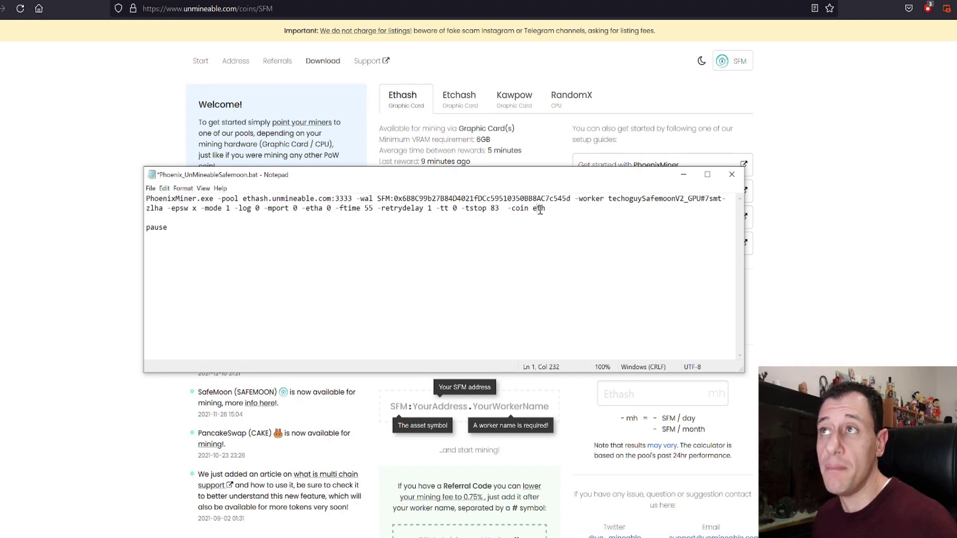
click(547, 208)
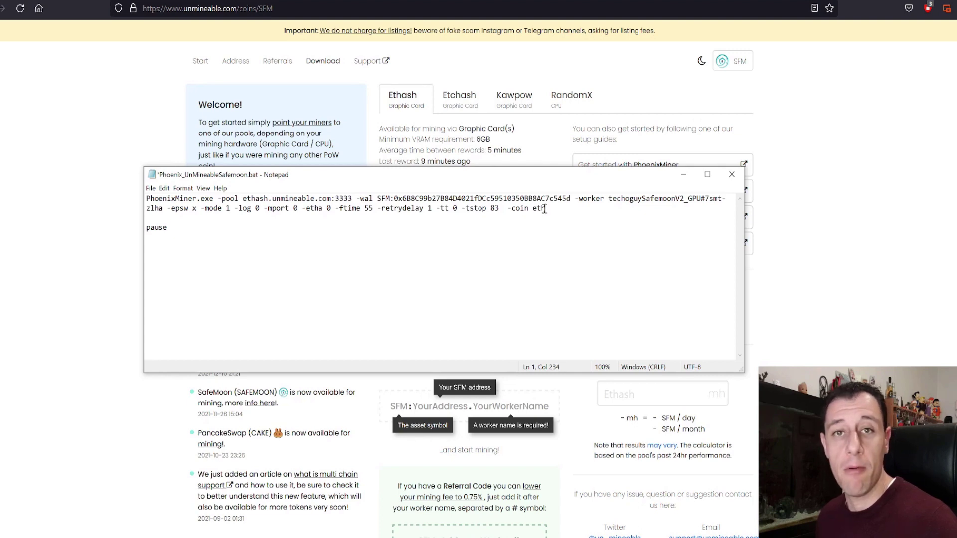
drag(593, 174, 473, 228)
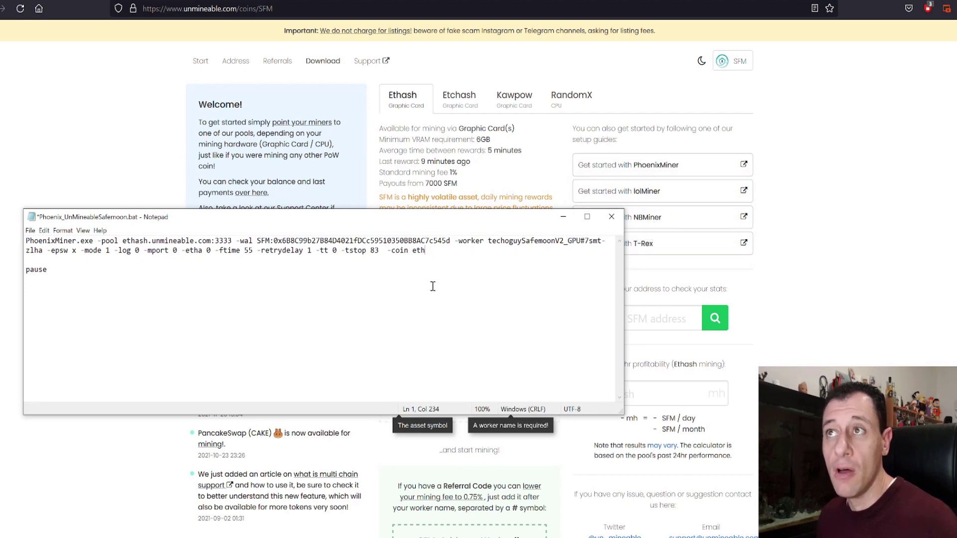
click(389, 253)
drag(389, 252, 425, 252)
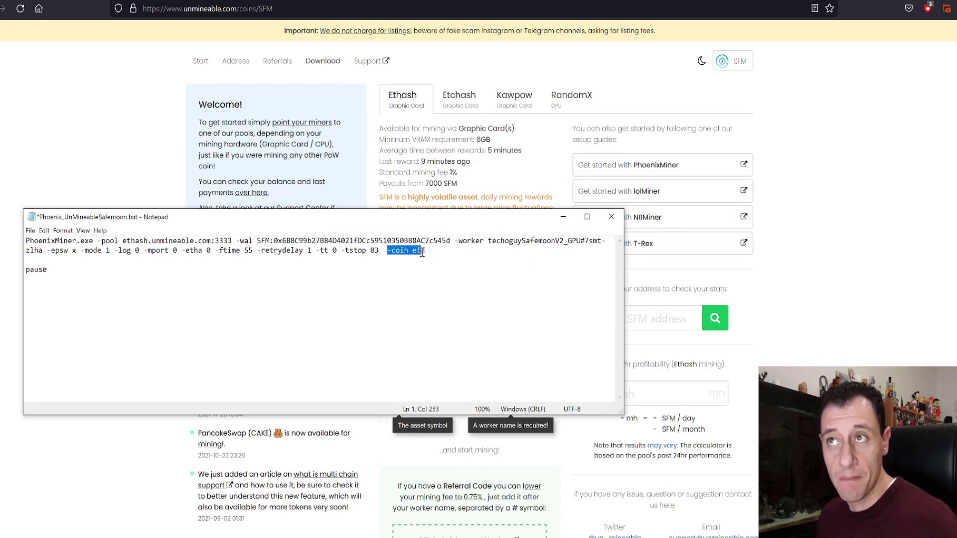
click(286, 285)
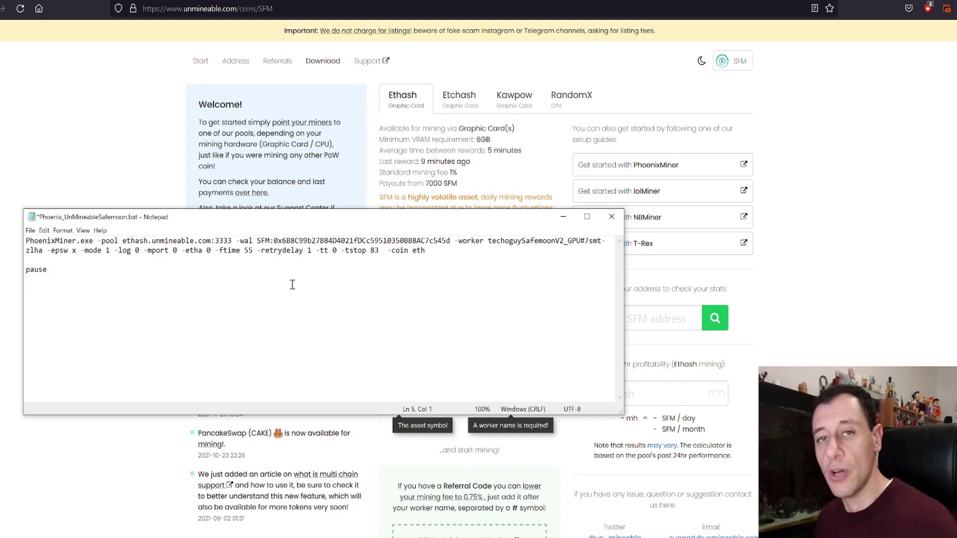
click(565, 220)
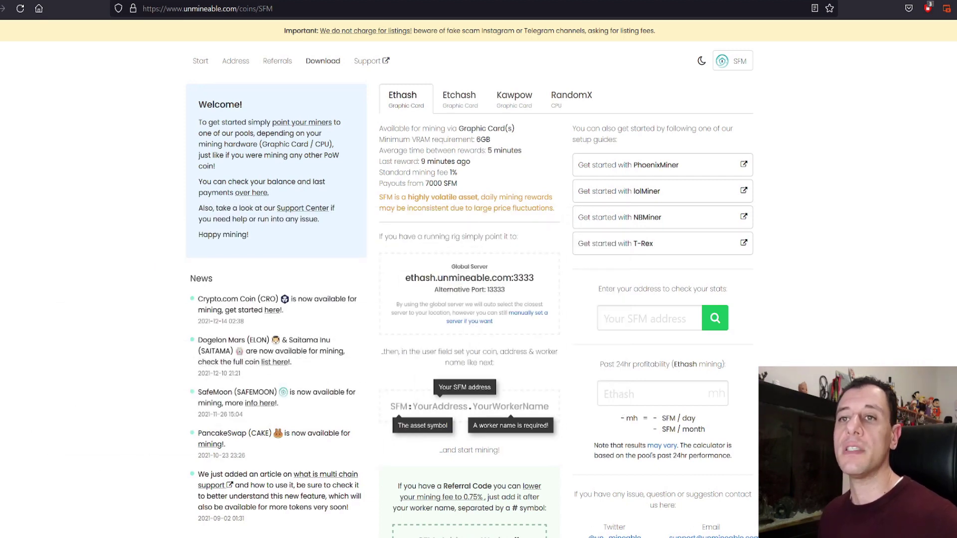
Bring up the Safemoon_UnMineableCPU.bat file and view the RandomX (CPU) mining instructions on the SFM coin page.
mouse_move(84, 536)
click(179, 517)
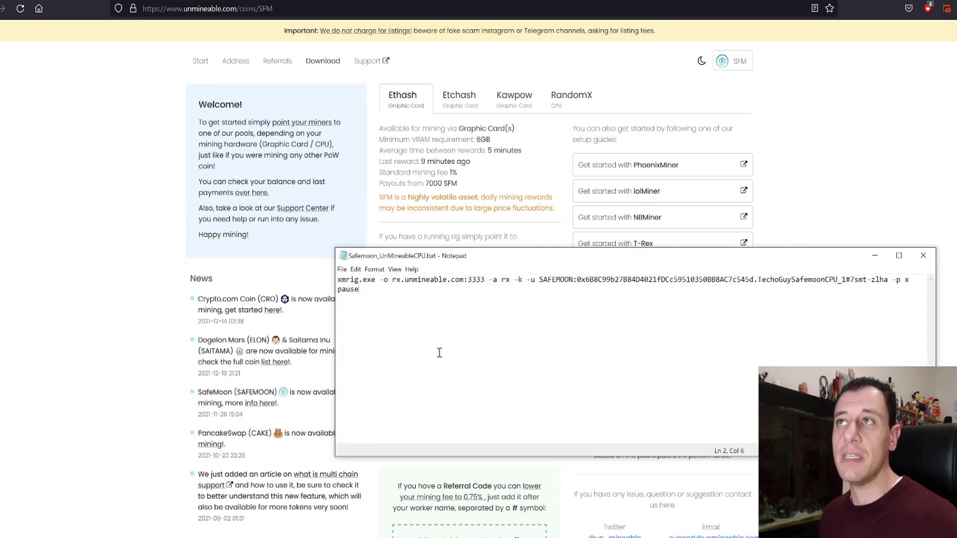
drag(628, 259, 447, 250)
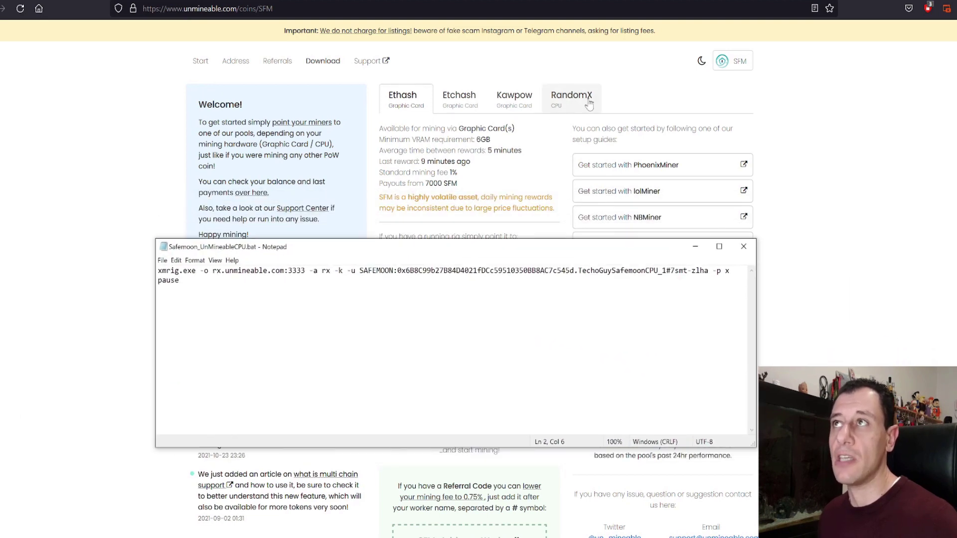
click(567, 99)
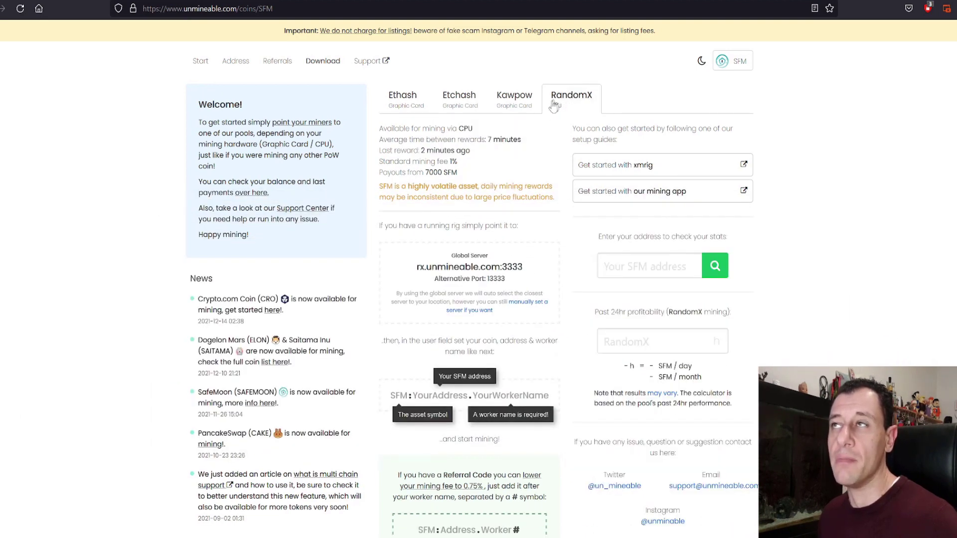
scroll(452, 363, down, 1)
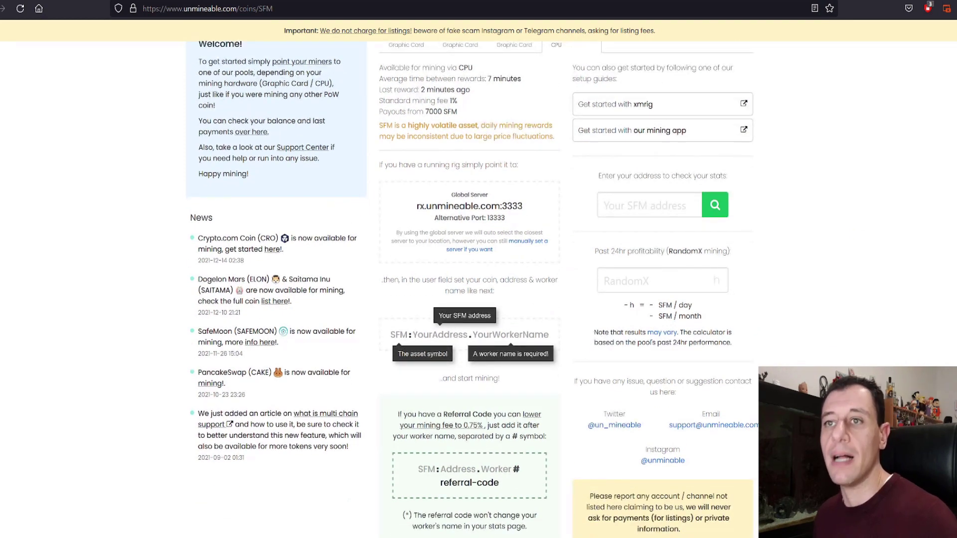
Return to the CPU batch file and change the coin symbol in front of the wallet address to SFM.
click(145, 528)
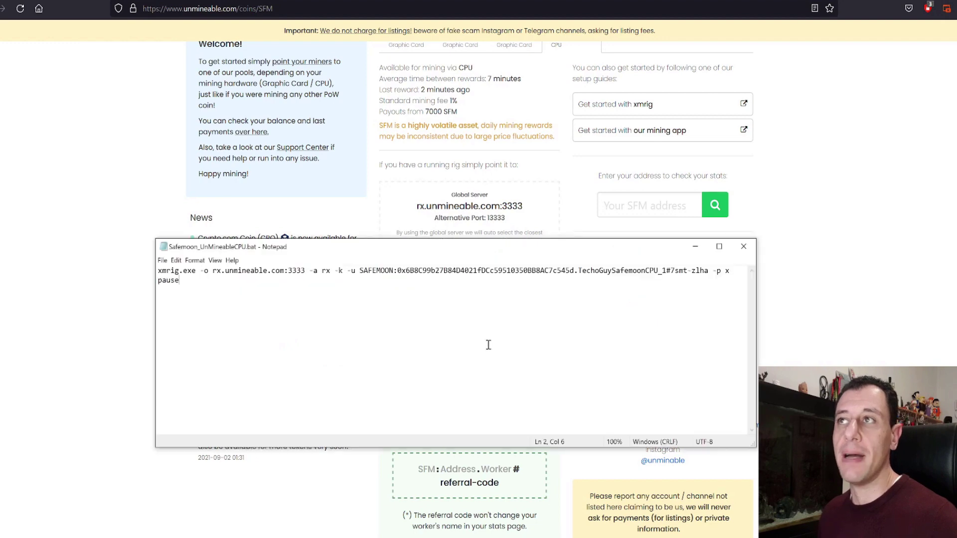
click(393, 272)
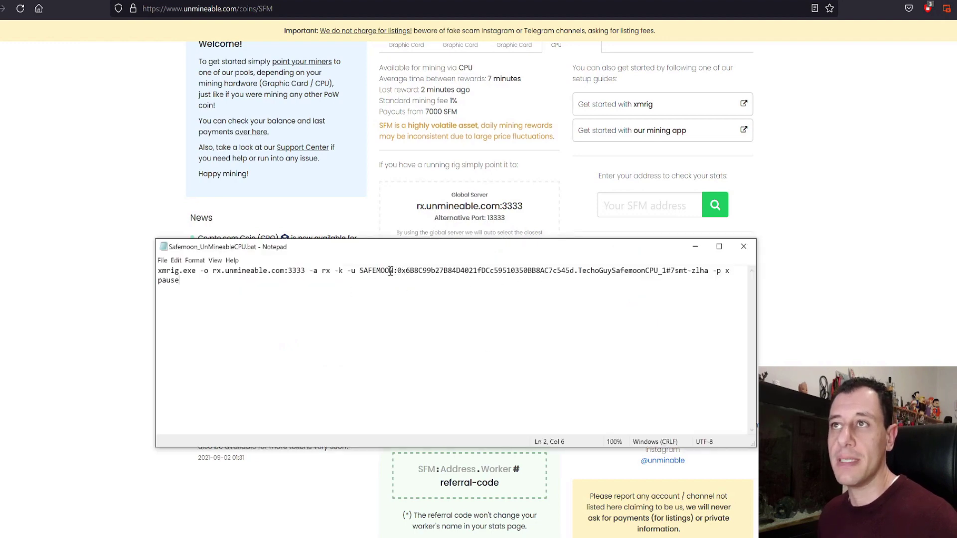
key(BackSpace)
key(BackSpace)
key(BackSpace)
key(BackSpace)
key(BackSpace)
key(BackSpace)
key(BackSpace)
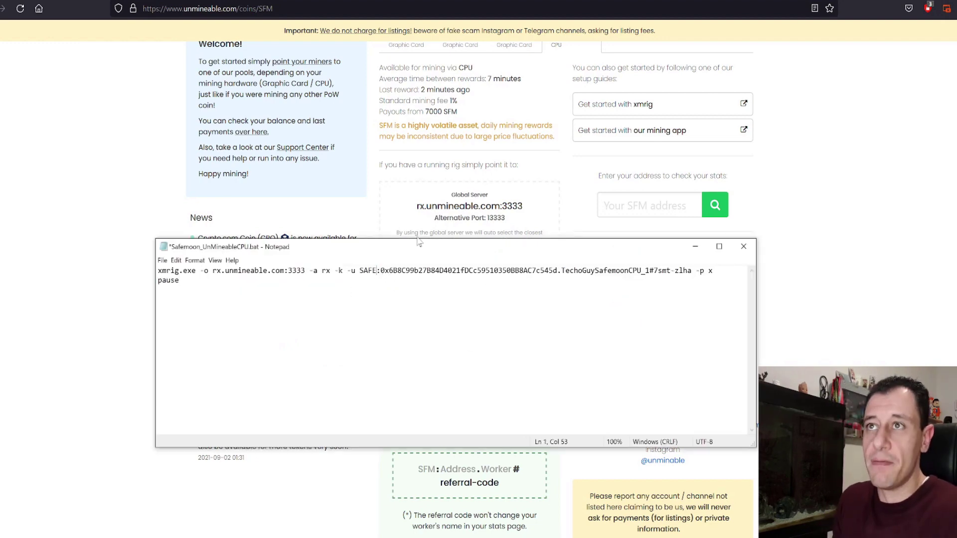
text(FM)
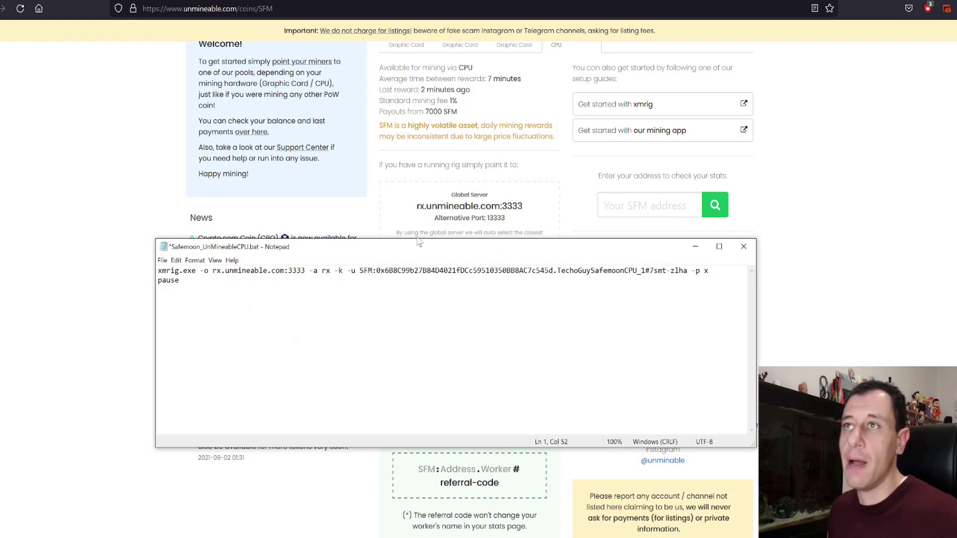
Check the wallet address and change the end of the worker name to SafemoonV2_CPU, keeping the referral code after it.
drag(376, 271, 555, 270)
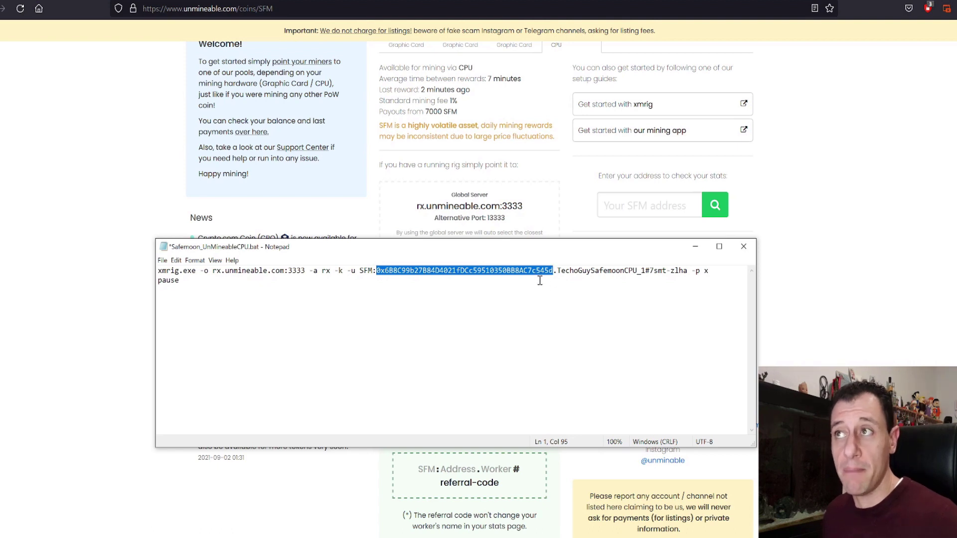
click(590, 271)
click(627, 271)
text(V2_)
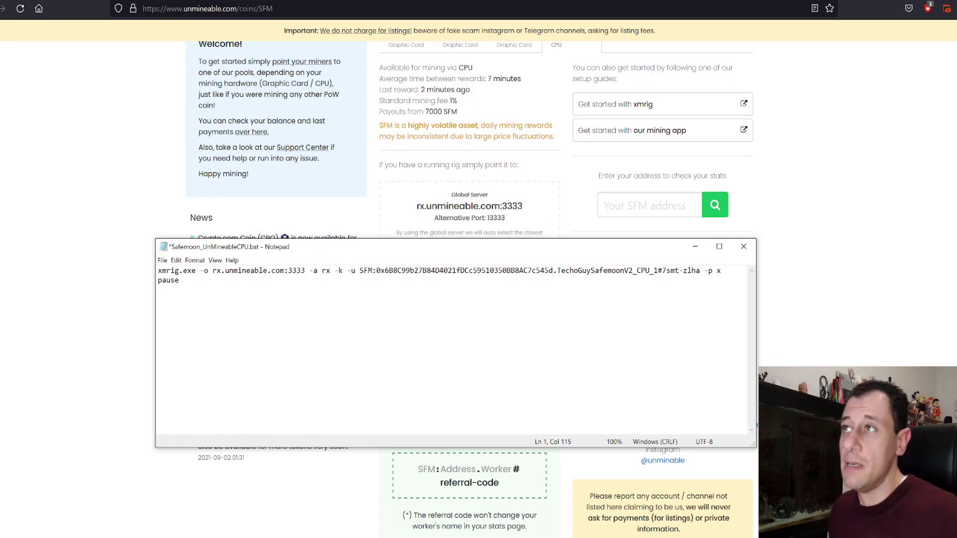
click(657, 271)
key(BackSpace)
key(BackSpace)
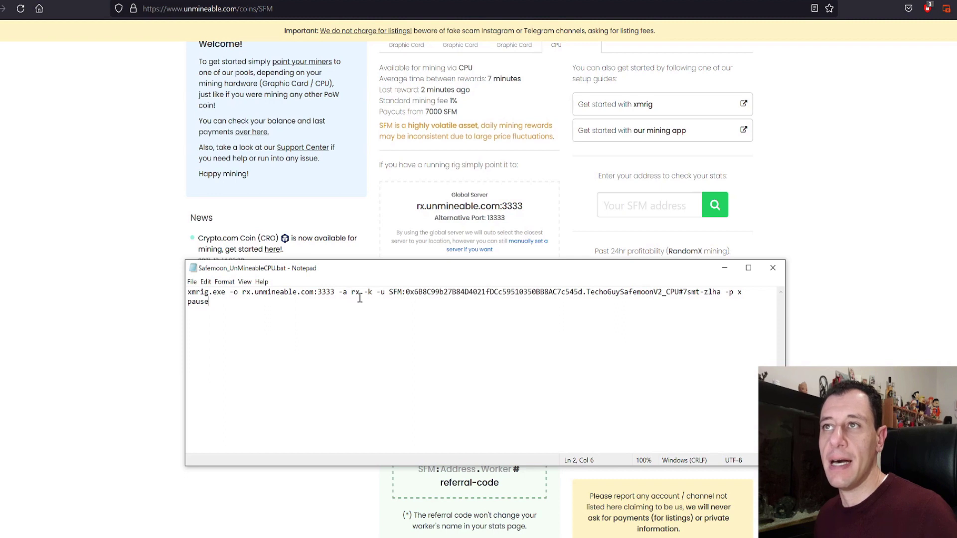
Review the -a rx and -k options in the xmrig command and close the CPU batch file.
drag(359, 294, 344, 297)
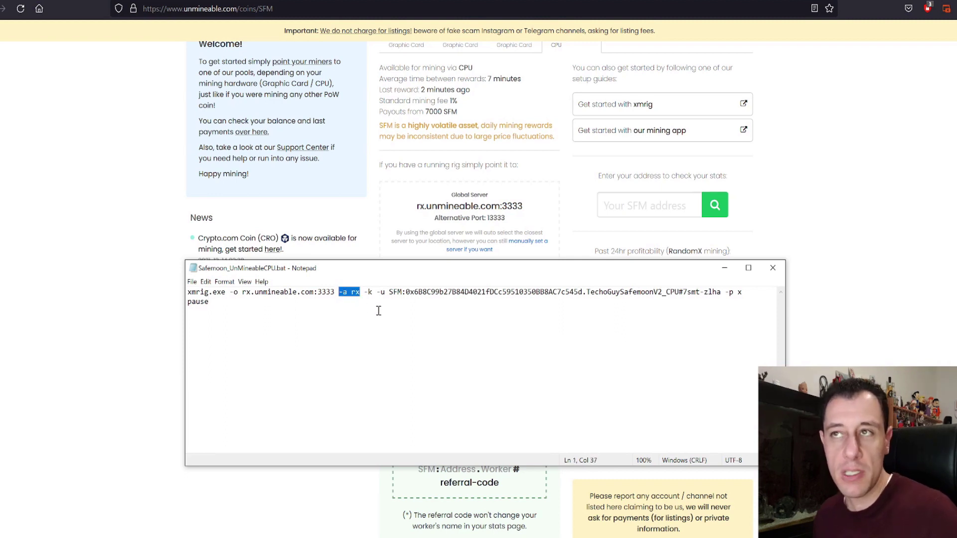
drag(373, 293, 364, 293)
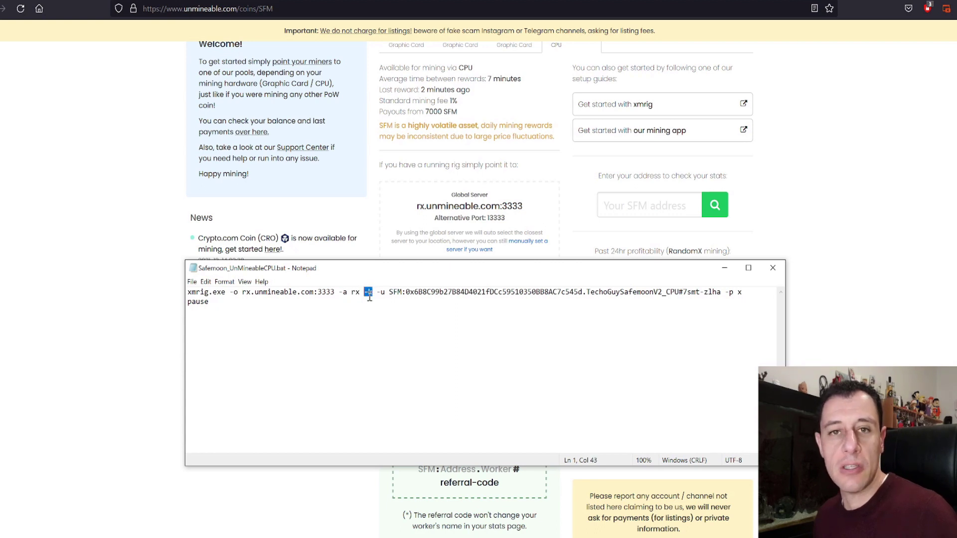
click(443, 358)
click(773, 268)
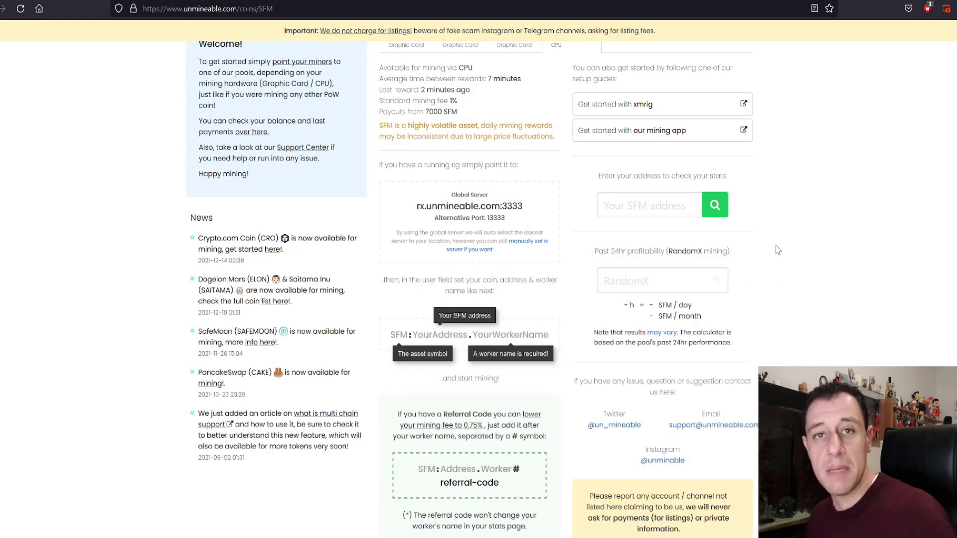